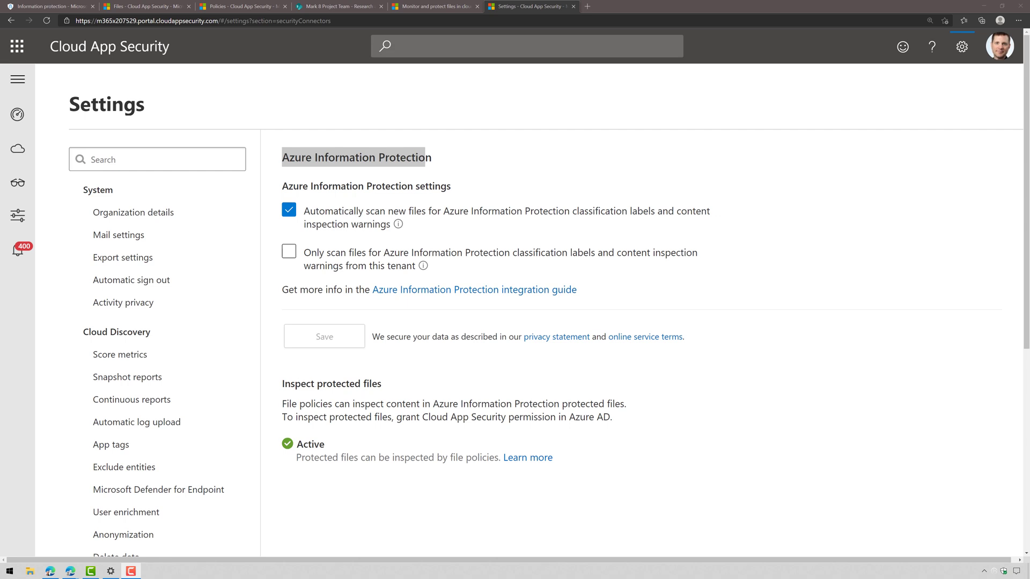
pyautogui.scroll(-5, 211, 463)
pyautogui.click(428, 178)
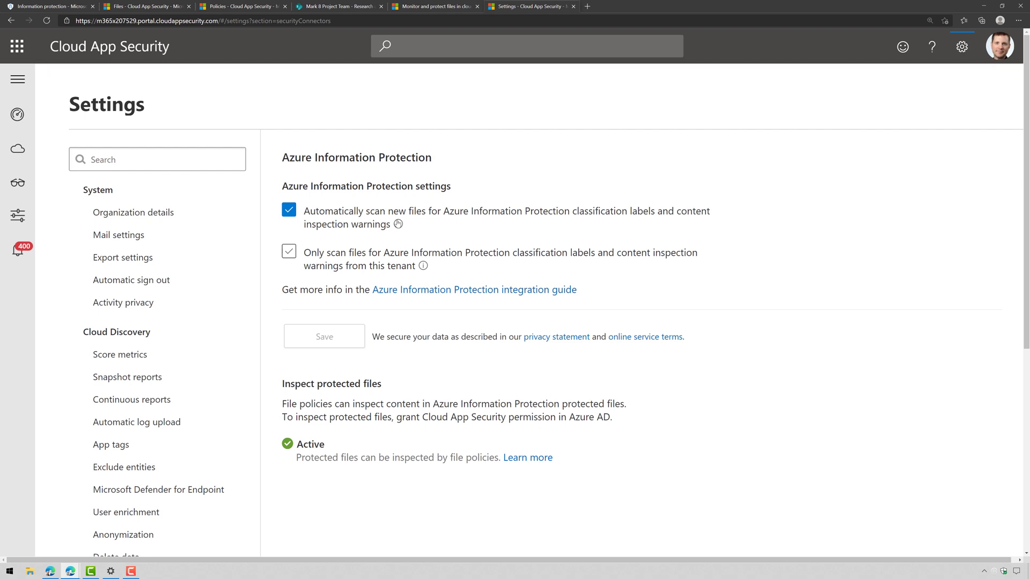
pyautogui.moveTo(21, 215)
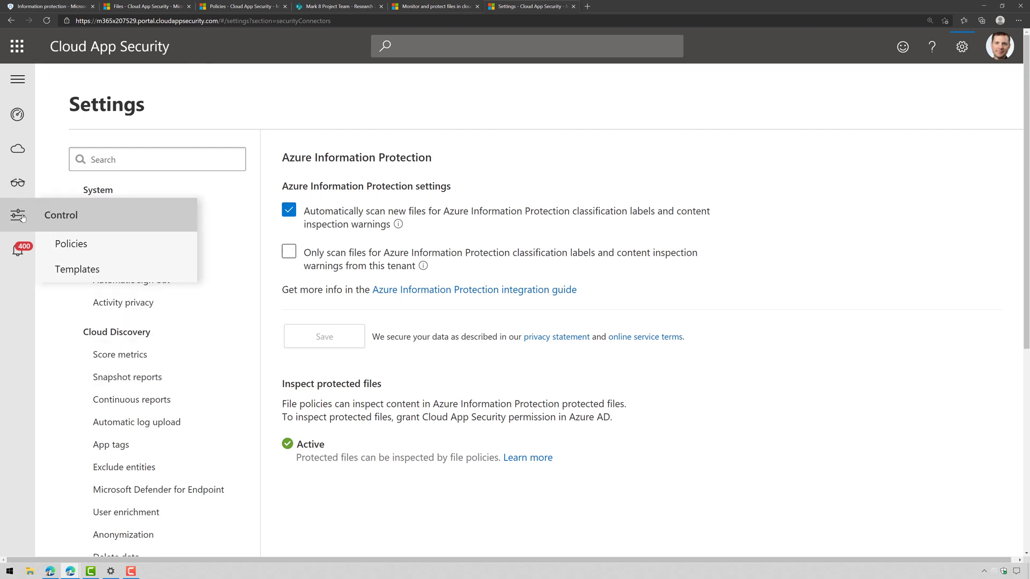
# Open the Apply Sensitivity Label to SPO R&D Doc Library policy from the policies list.
pyautogui.click(160, 8)
pyautogui.click(241, 6)
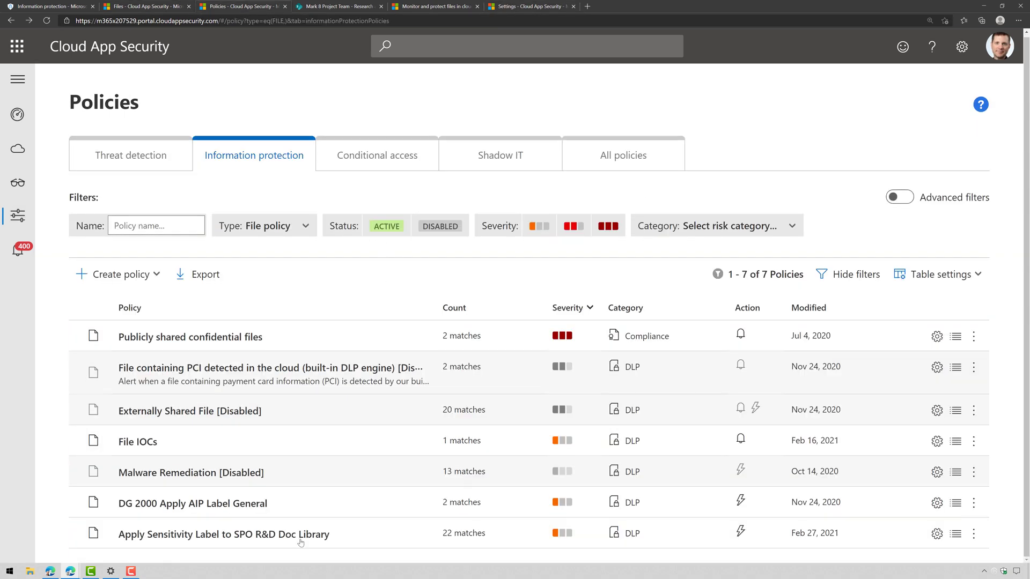
pyautogui.click(301, 538)
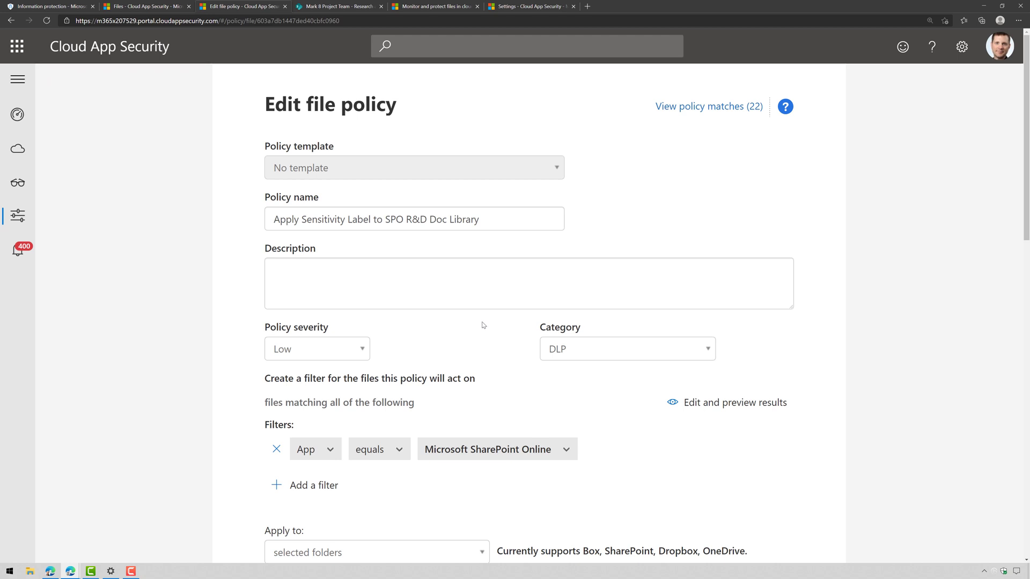
# Review the policy's SharePoint Online app filter, leaving the app selection unchanged.
pyautogui.scroll(-1, 483, 325)
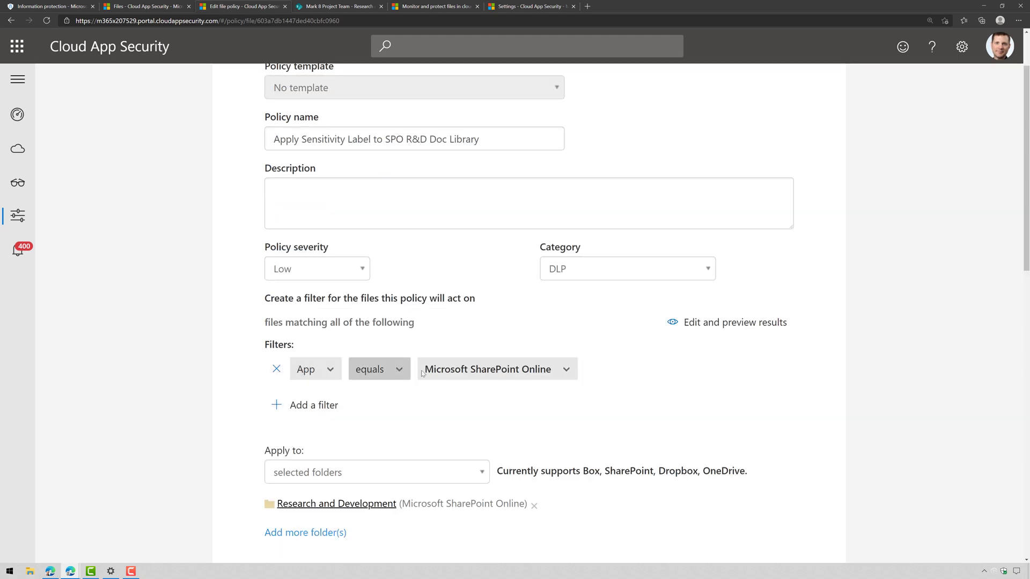
pyautogui.click(558, 379)
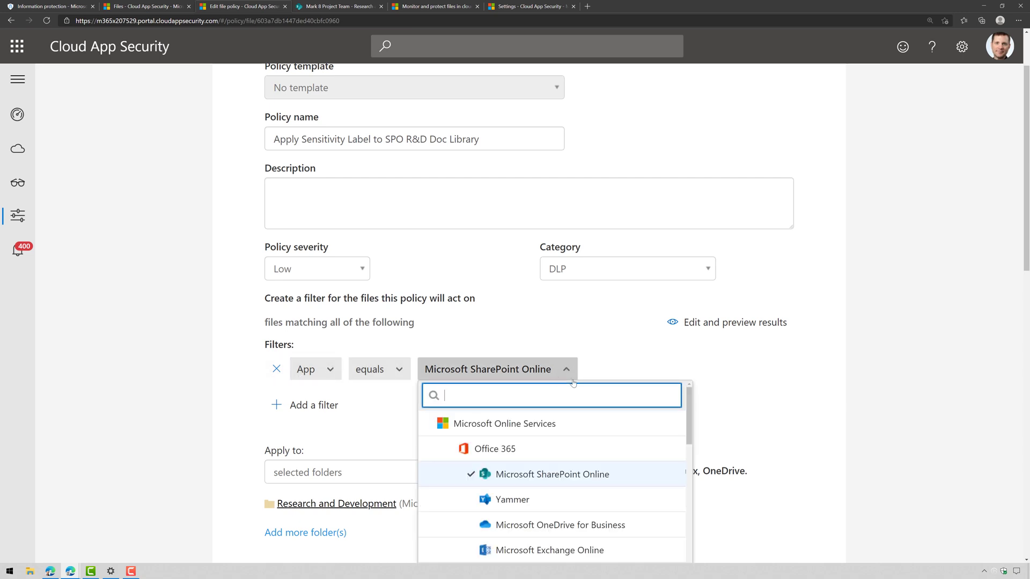
pyautogui.scroll(-1, 762, 400)
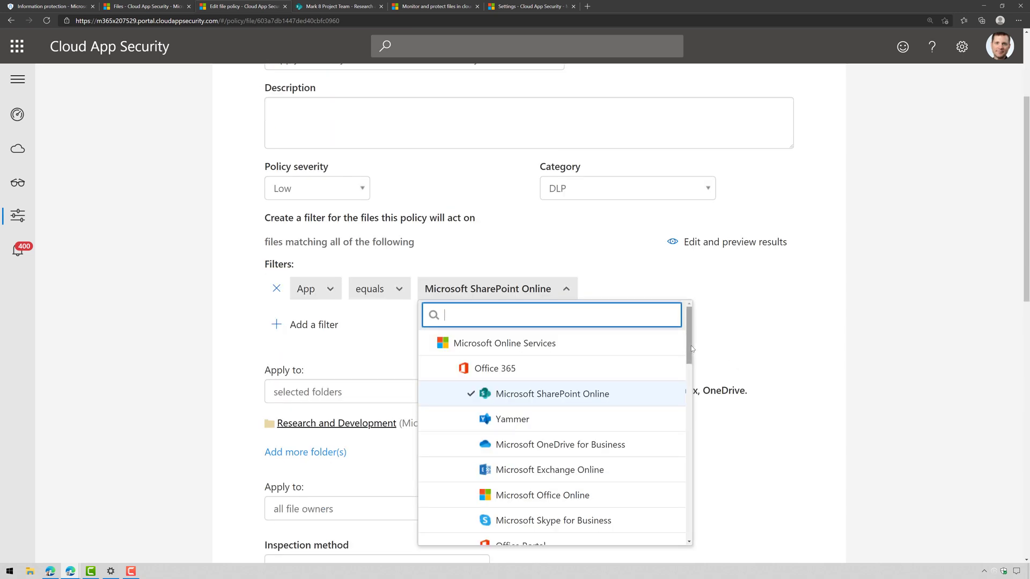
pyautogui.moveTo(689, 349); pyautogui.dragTo(688, 478)
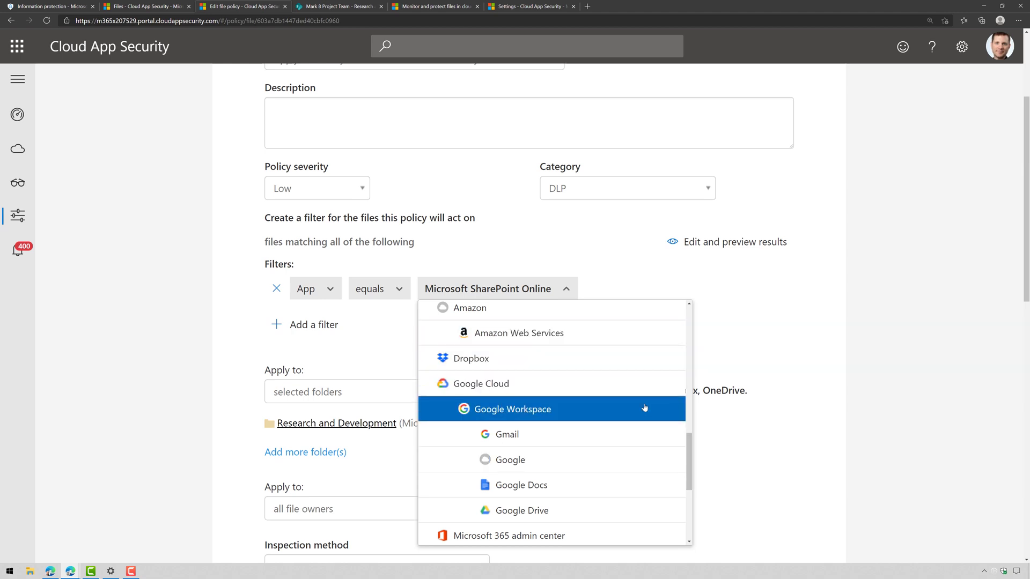
pyautogui.click(912, 391)
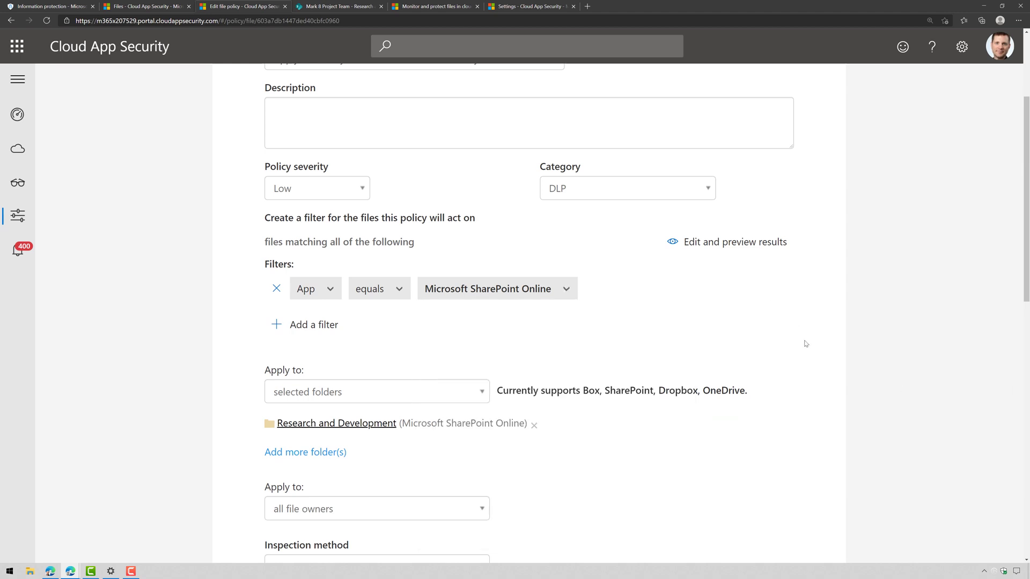
# Keep the policy's Apply to scope set to selected folders.
pyautogui.scroll(-1, 805, 343)
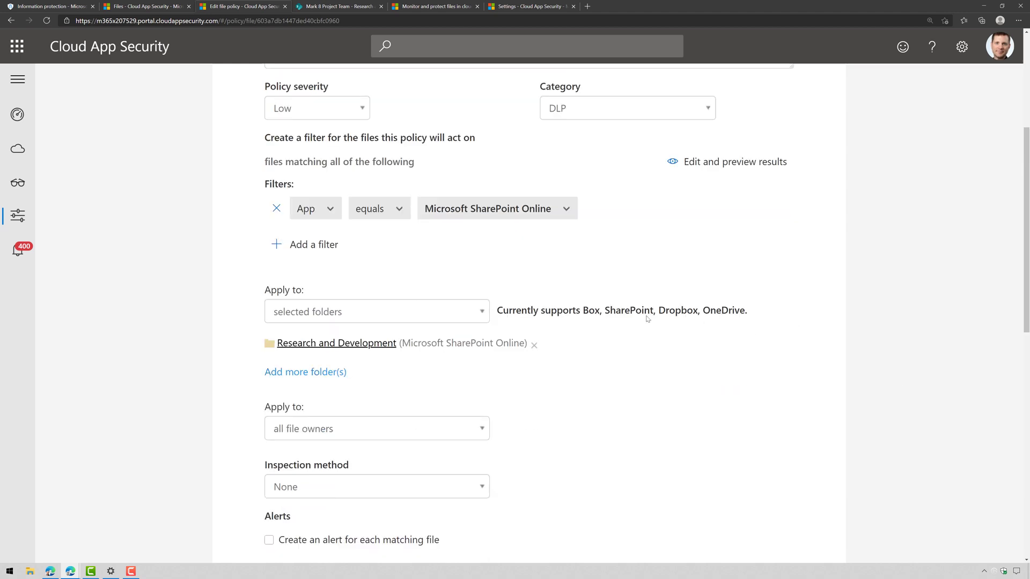
pyautogui.click(343, 314)
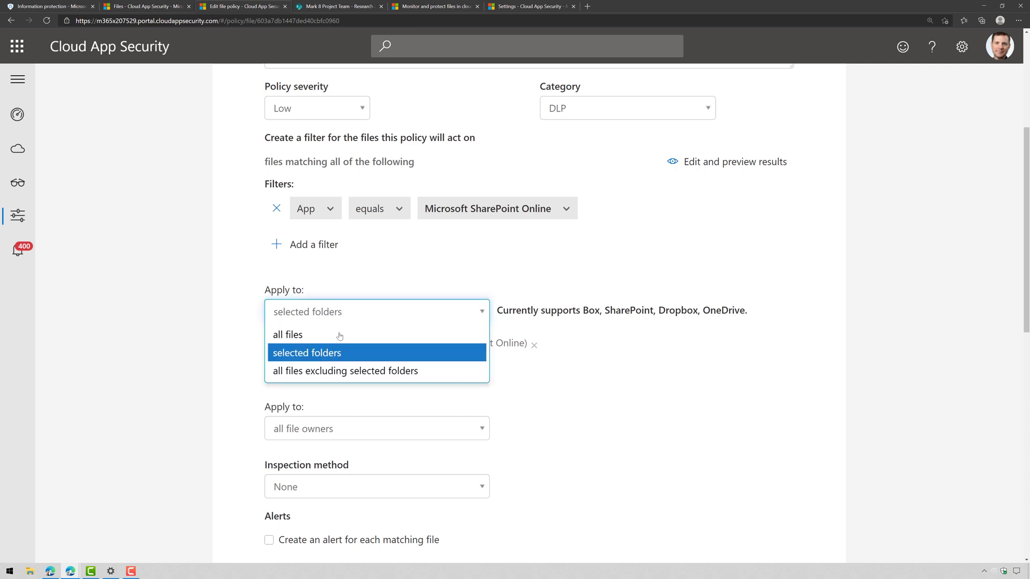
pyautogui.click(310, 358)
# Review the 169 SharePoint items and confirm the Research and Development folder selection with Done.
pyautogui.click(301, 372)
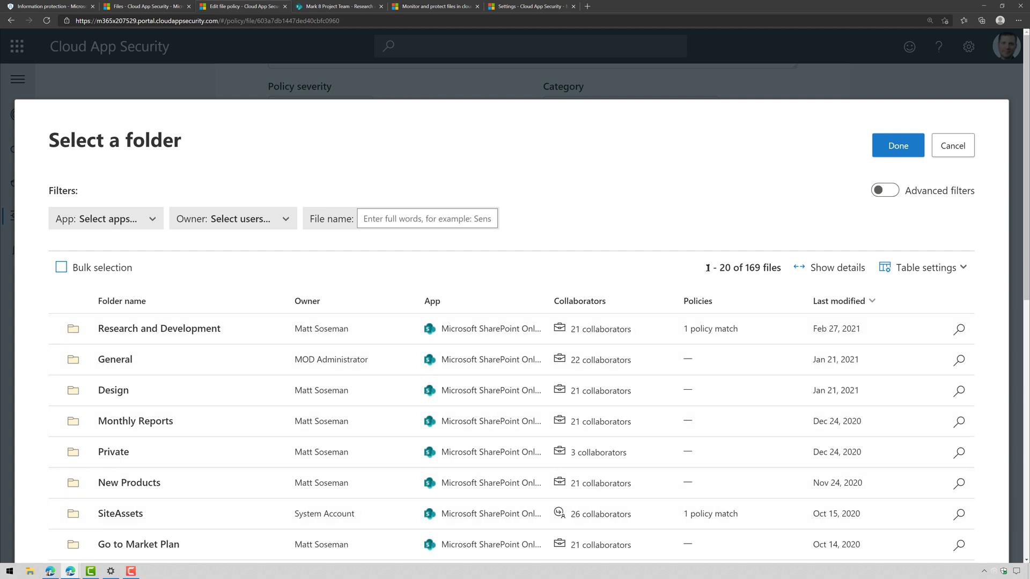
pyautogui.moveTo(708, 267); pyautogui.dragTo(780, 268)
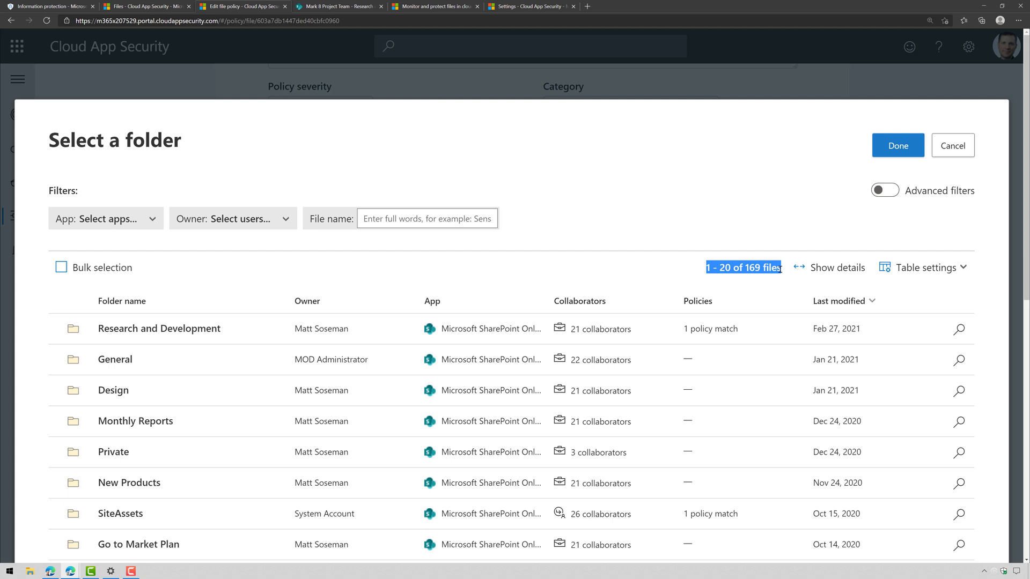
pyautogui.click(440, 236)
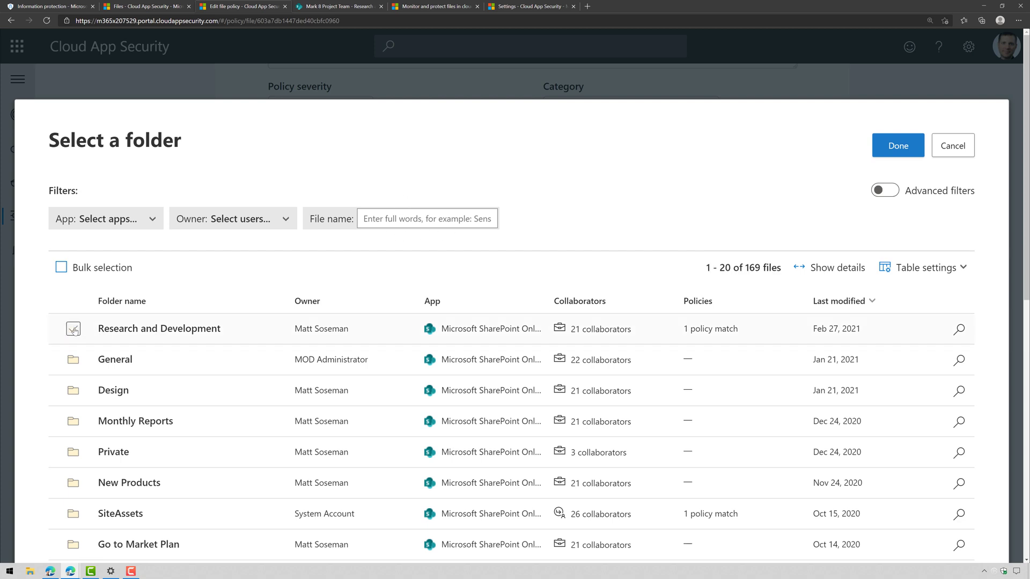
pyautogui.click(898, 145)
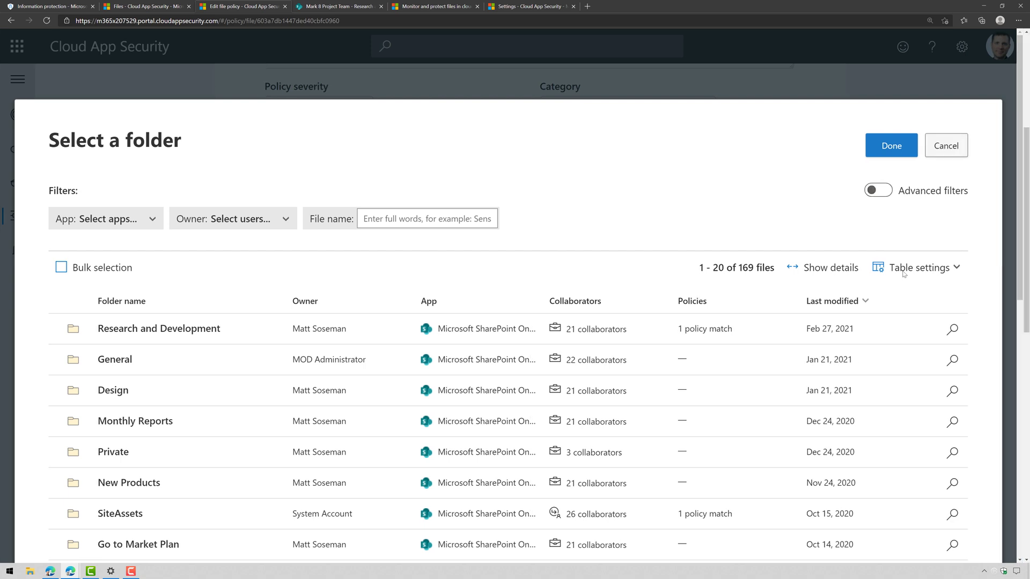
pyautogui.scroll(-3, 681, 386)
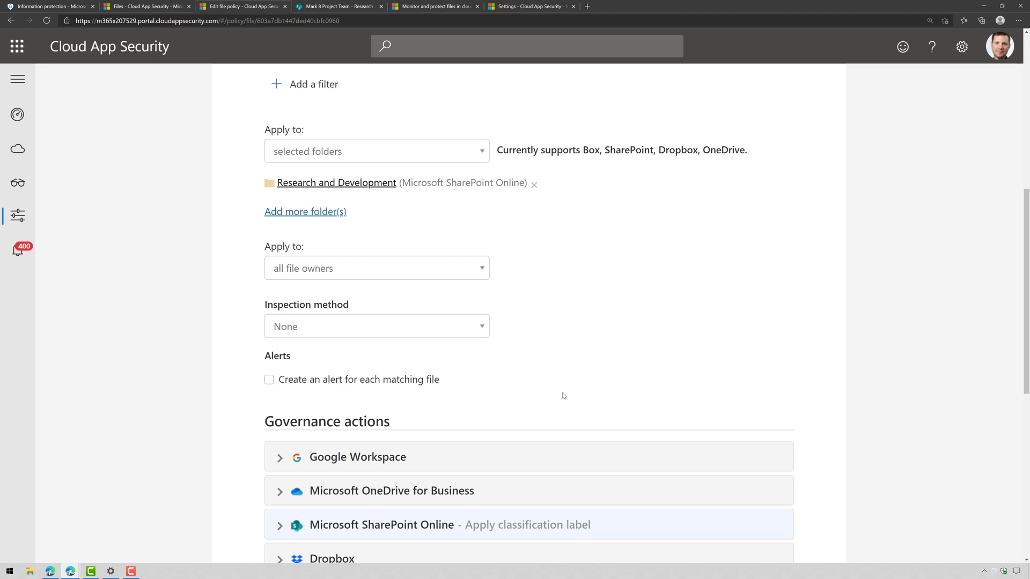
# Expand the Microsoft SharePoint Online governance actions to see the classification label action.
pyautogui.scroll(-3, 774, 332)
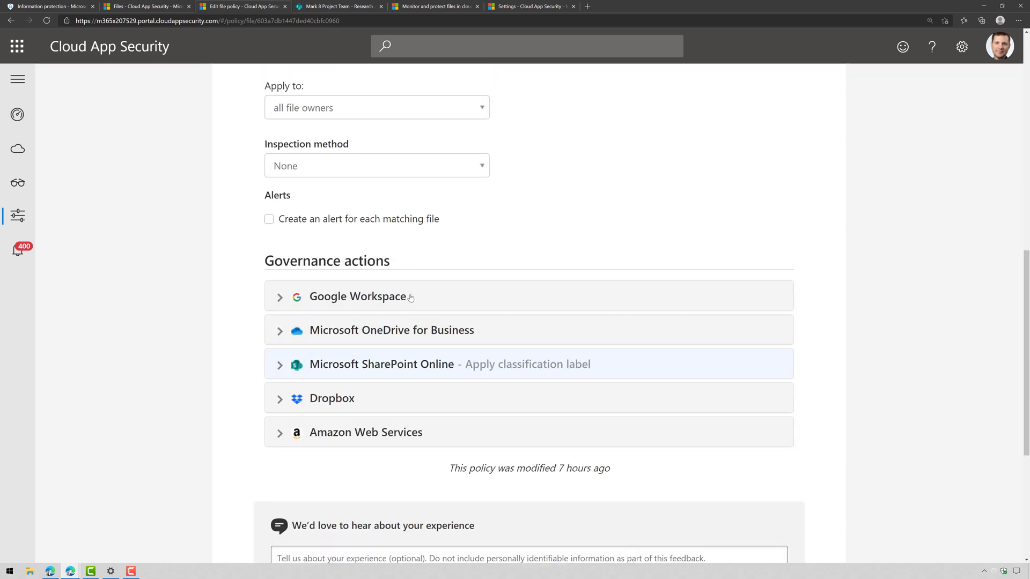
pyautogui.click(406, 360)
pyautogui.scroll(-3, 753, 355)
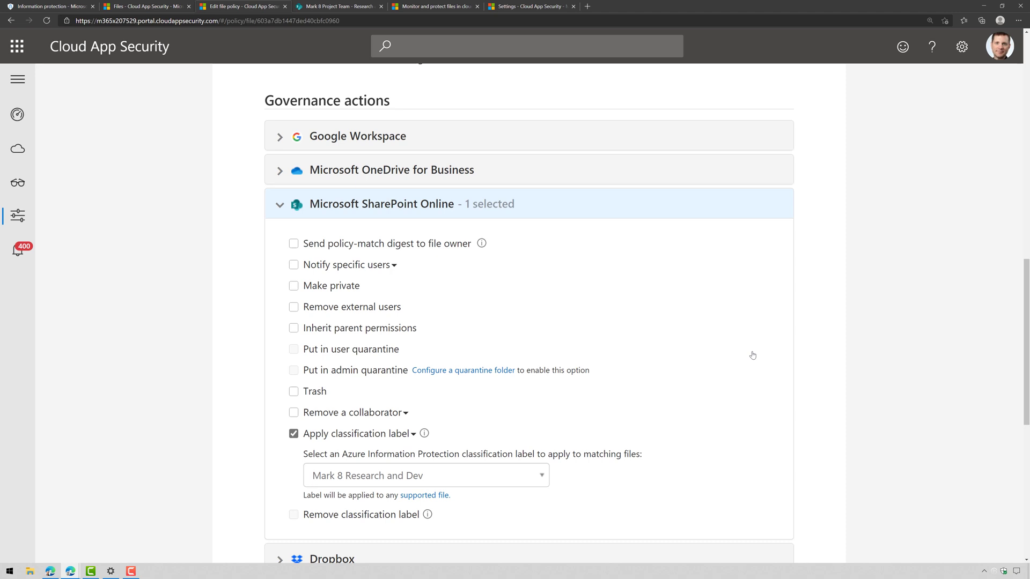
pyautogui.scroll(-2, 434, 419)
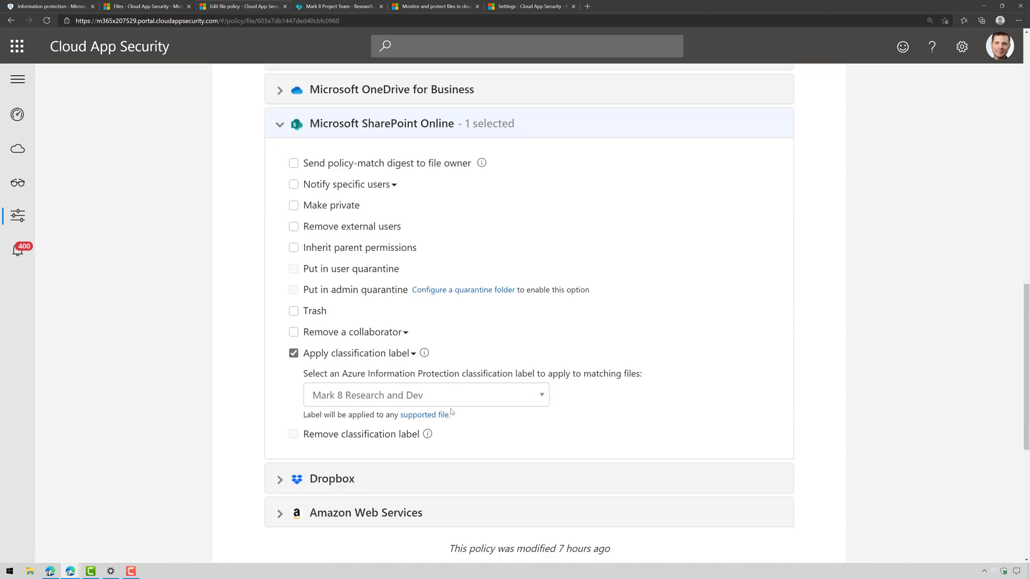
# Glance at the compliance sensitivity labels, then return to the edited file policy's governance section.
pyautogui.click(53, 7)
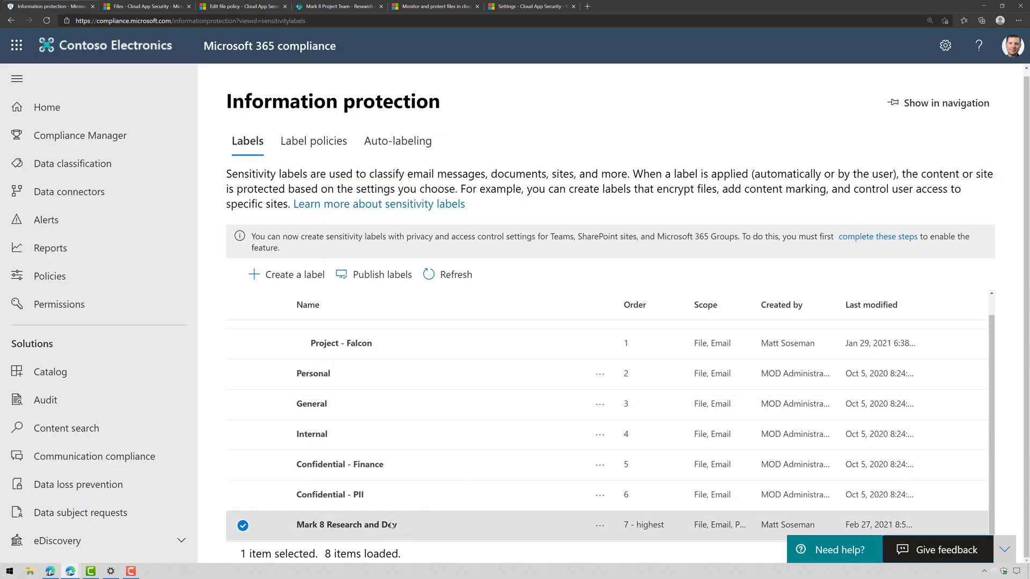
pyautogui.click(241, 9)
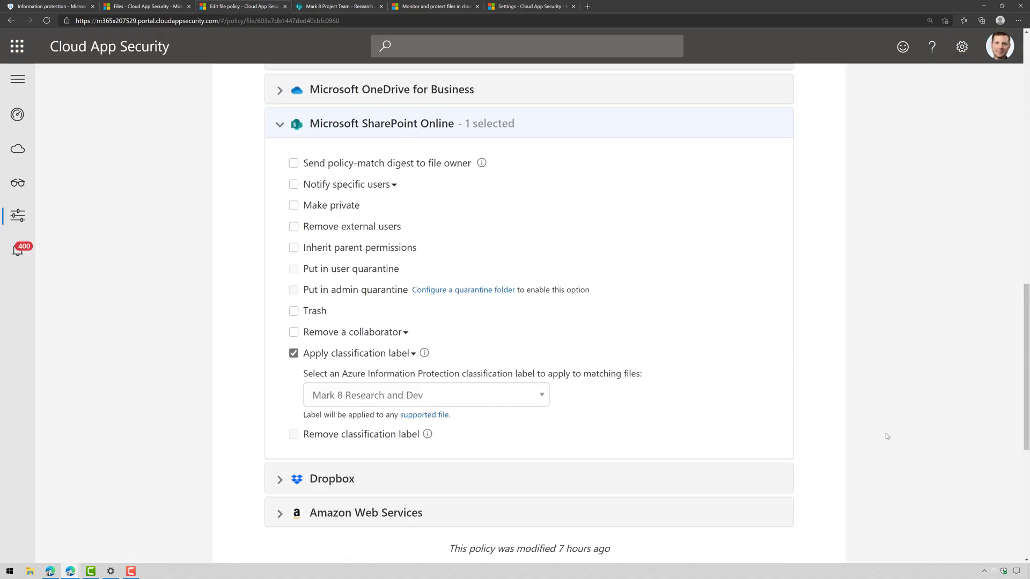
pyautogui.scroll(-6, 887, 436)
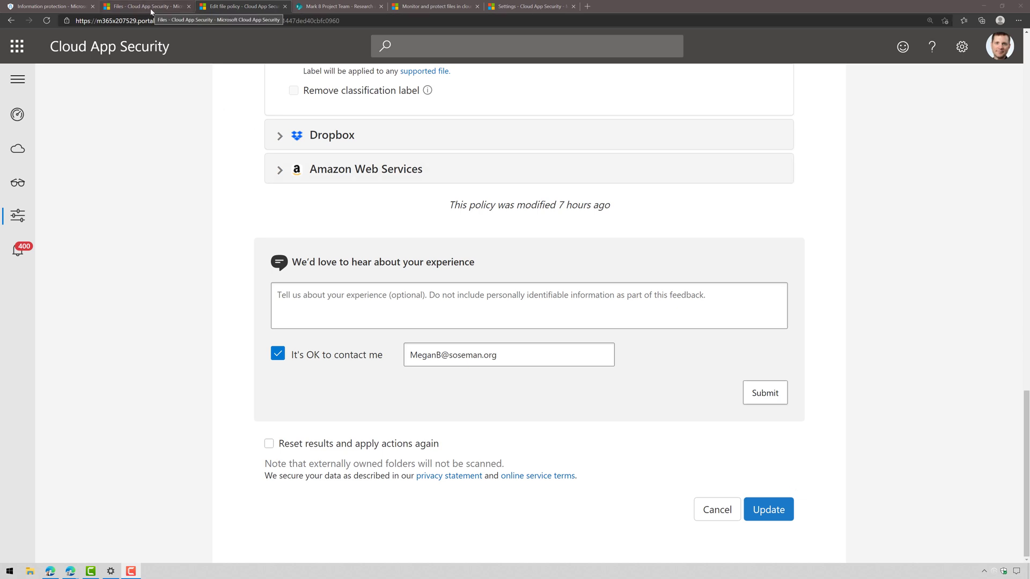
# Open the Files list and expand the bearing-44DDF-stress-tests.xlsx row.
pyautogui.moveTo(18, 188)
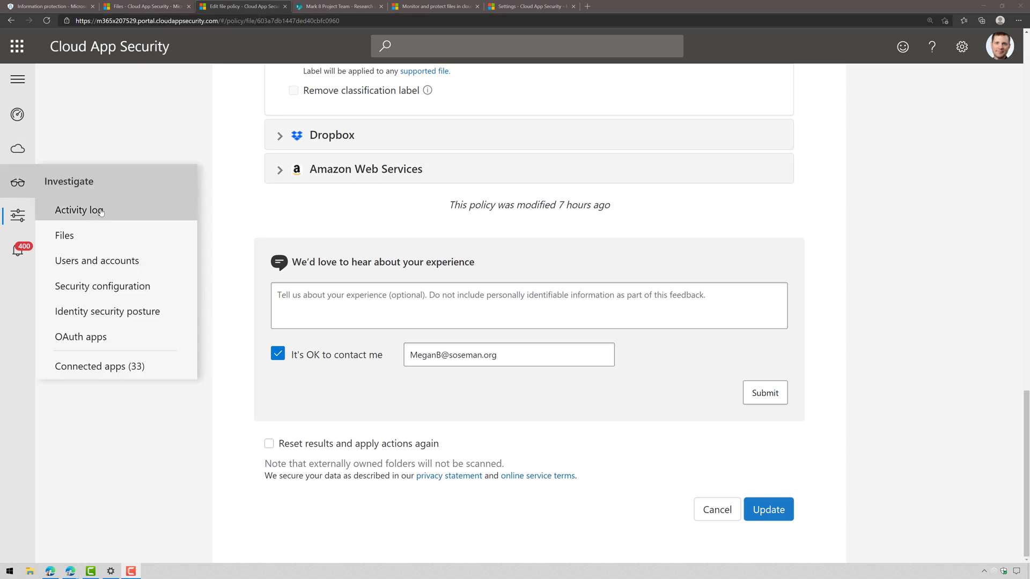
pyautogui.click(80, 235)
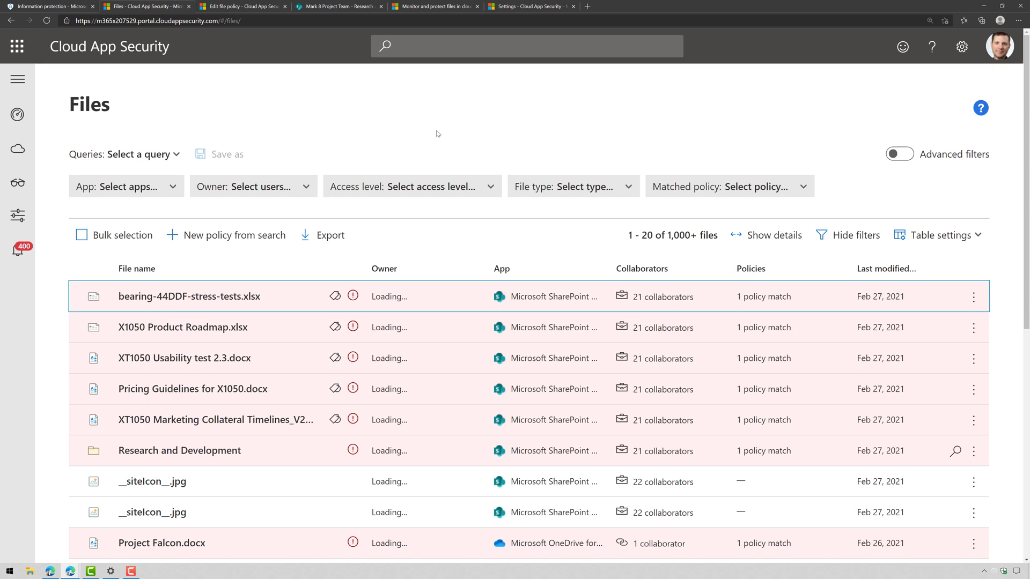
pyautogui.scroll(-1, 484, 263)
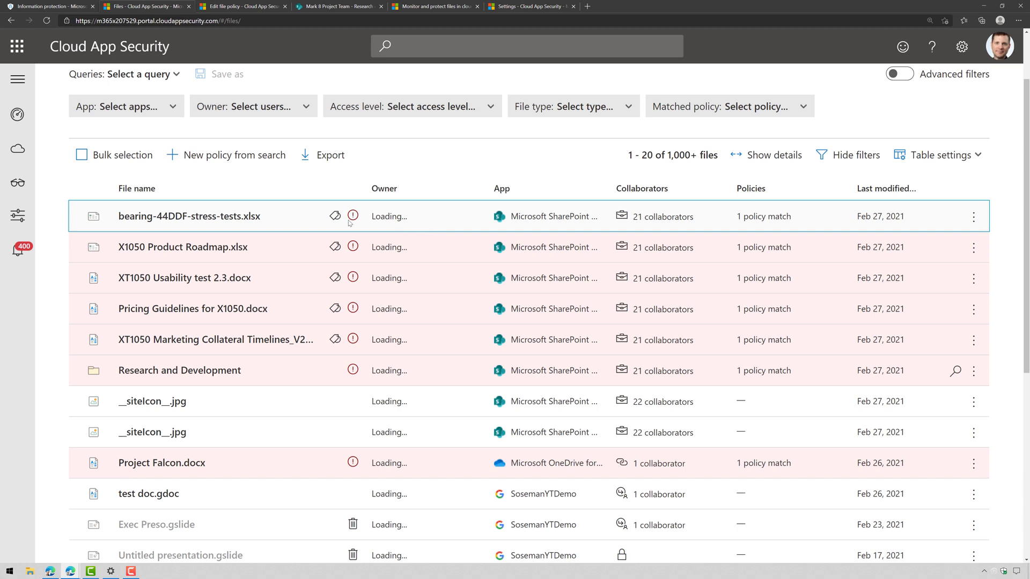
pyautogui.moveTo(336, 220)
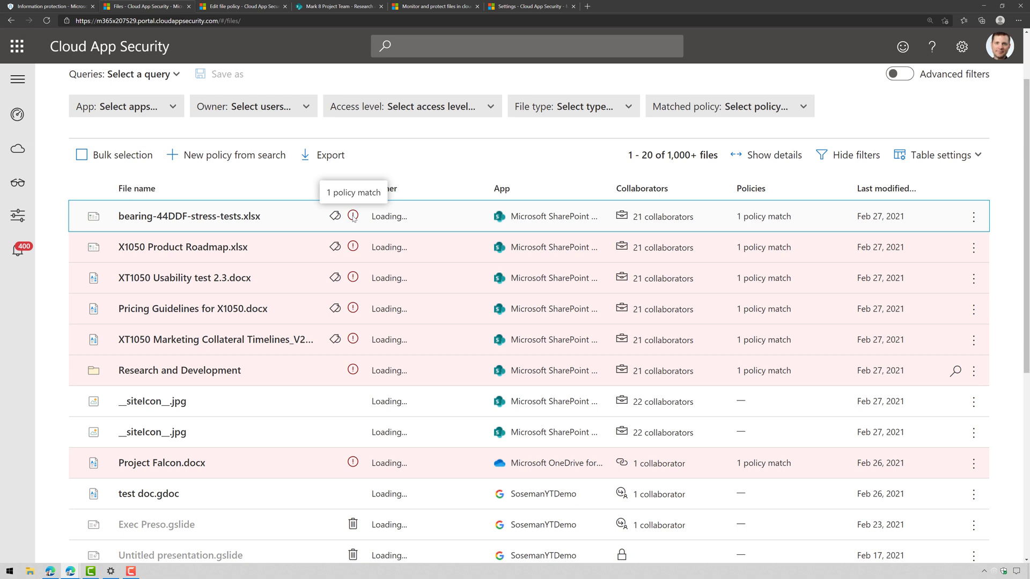
pyautogui.click(303, 221)
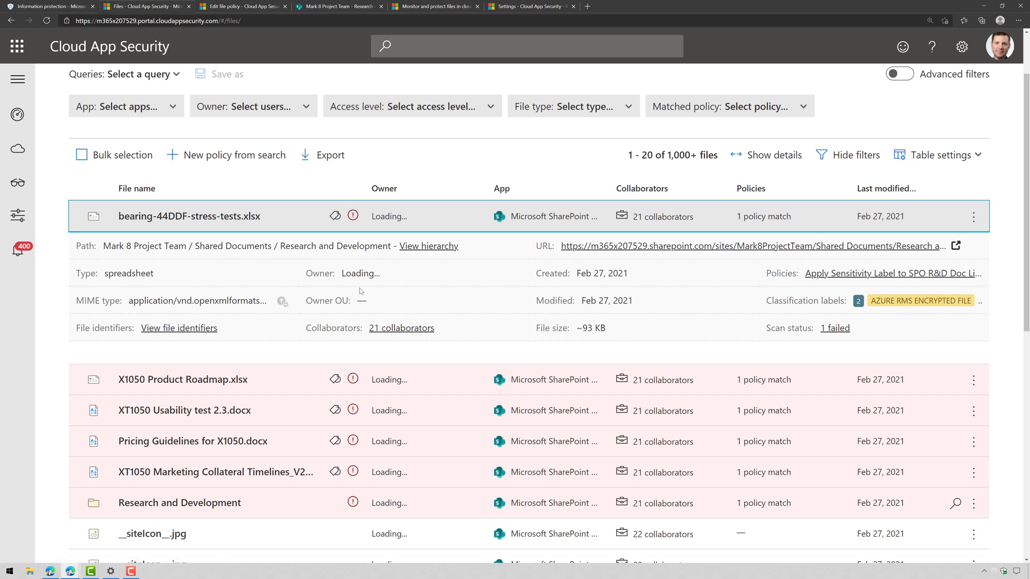
# Check that the file's labels include Azure RMS encrypted file and Mark 8 Research and Dev.
pyautogui.click(895, 304)
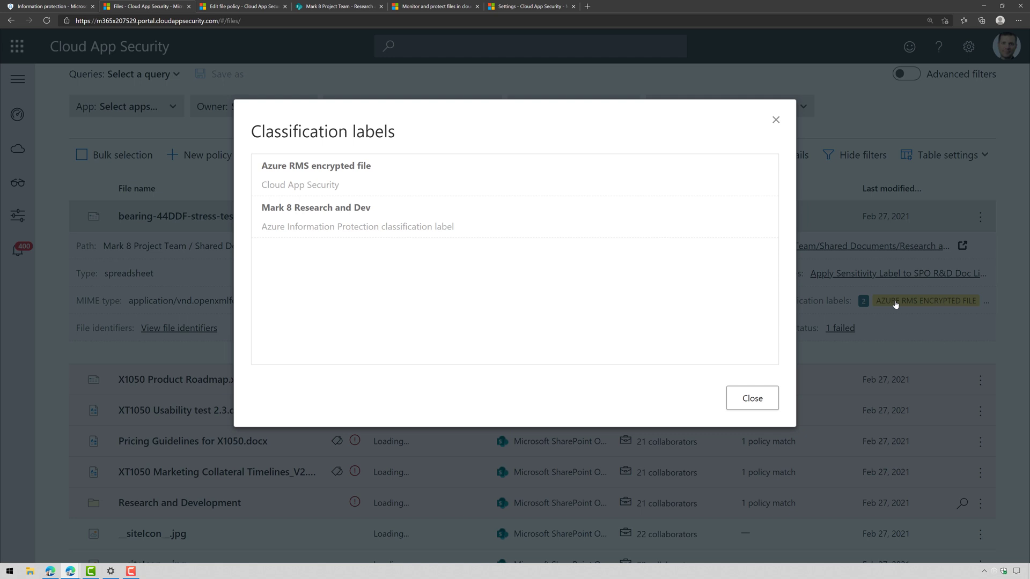
pyautogui.moveTo(267, 211); pyautogui.dragTo(375, 211)
pyautogui.click(384, 221)
pyautogui.click(754, 408)
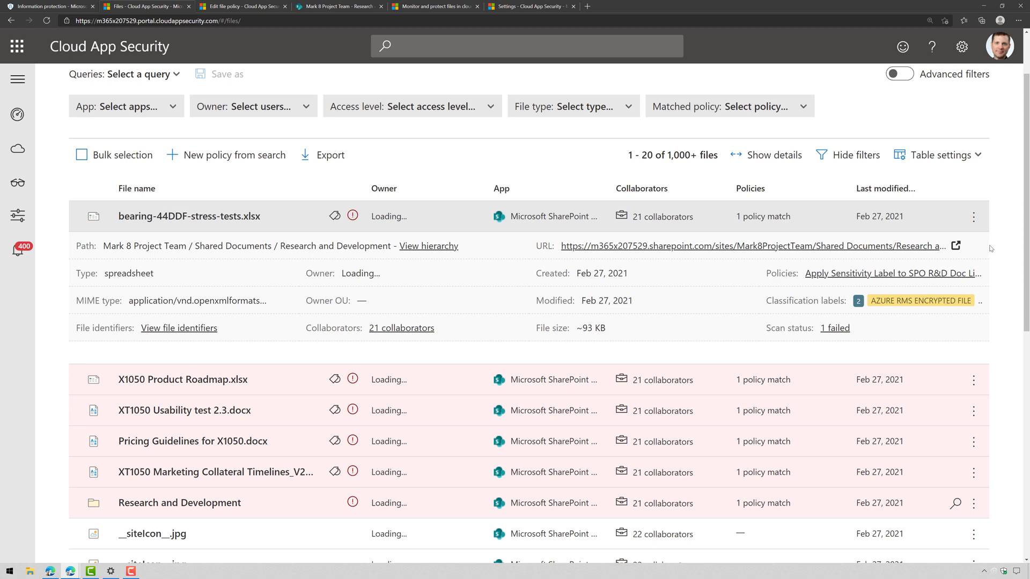
pyautogui.click(974, 217)
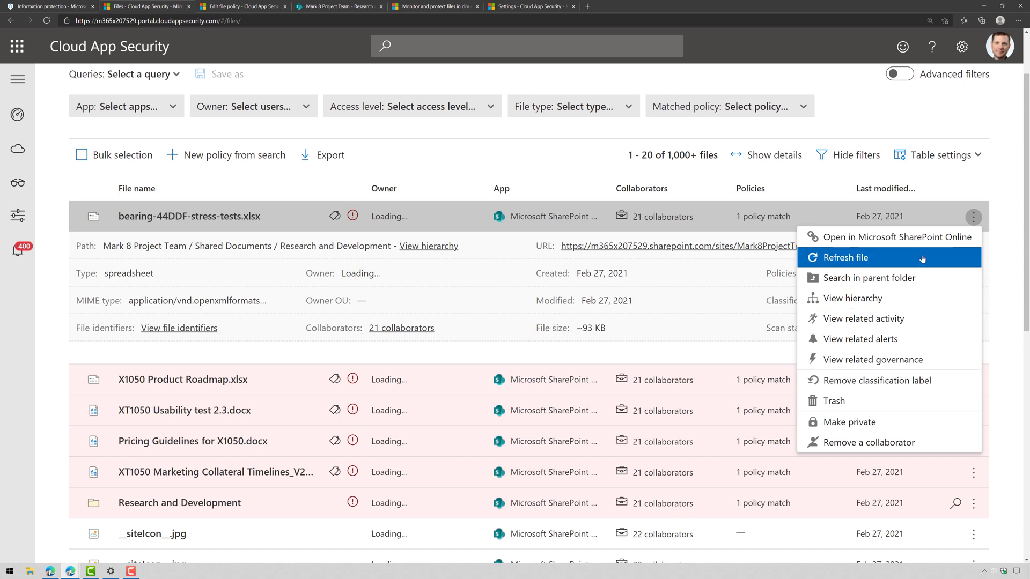
# Check that X1050 Product Roadmap.xlsx matched the Apply Sensitivity Label to SPO R&D Doc Library policy.
pyautogui.click(1002, 250)
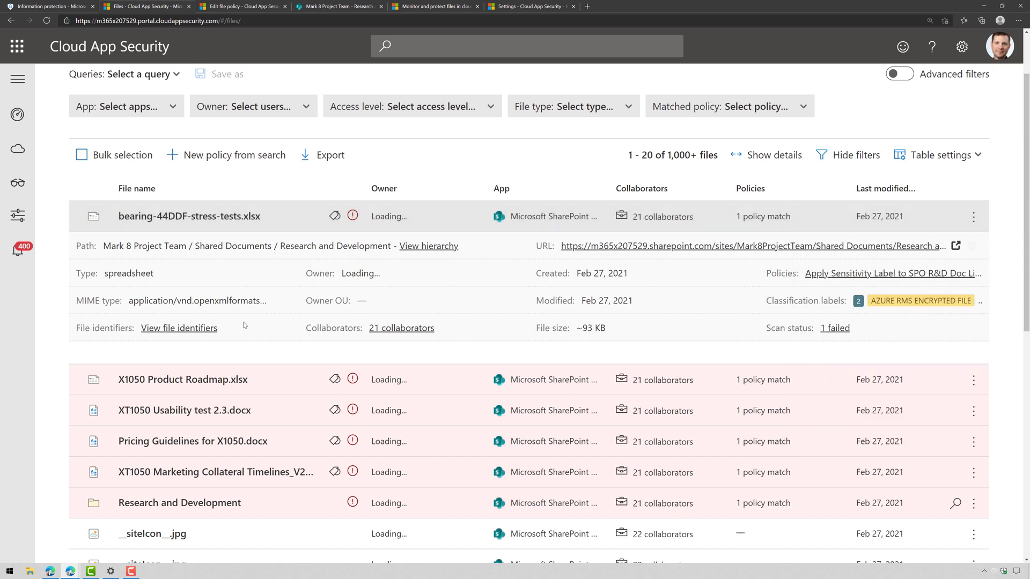
pyautogui.click(269, 380)
pyautogui.scroll(-1, 299, 361)
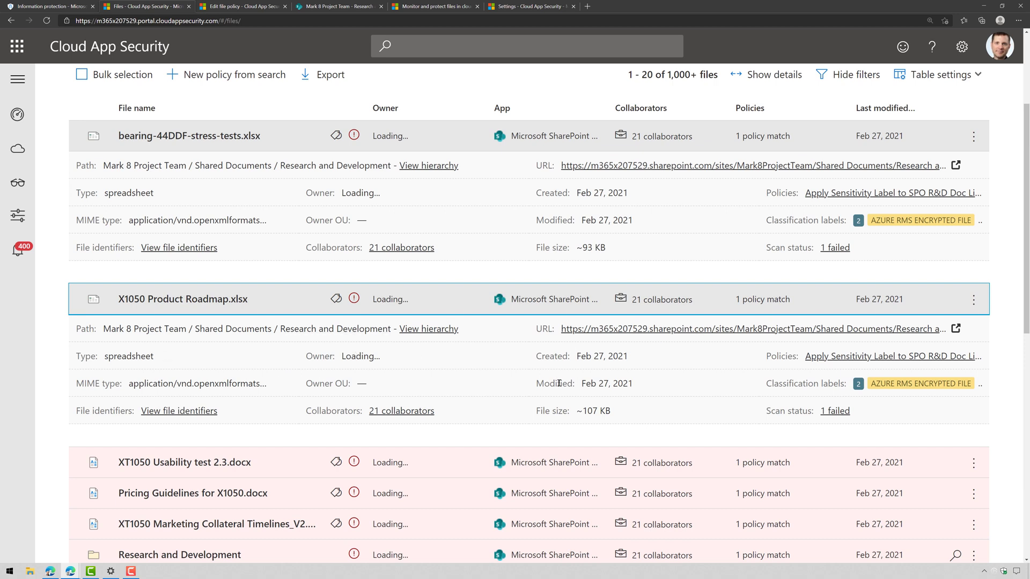
pyautogui.click(755, 300)
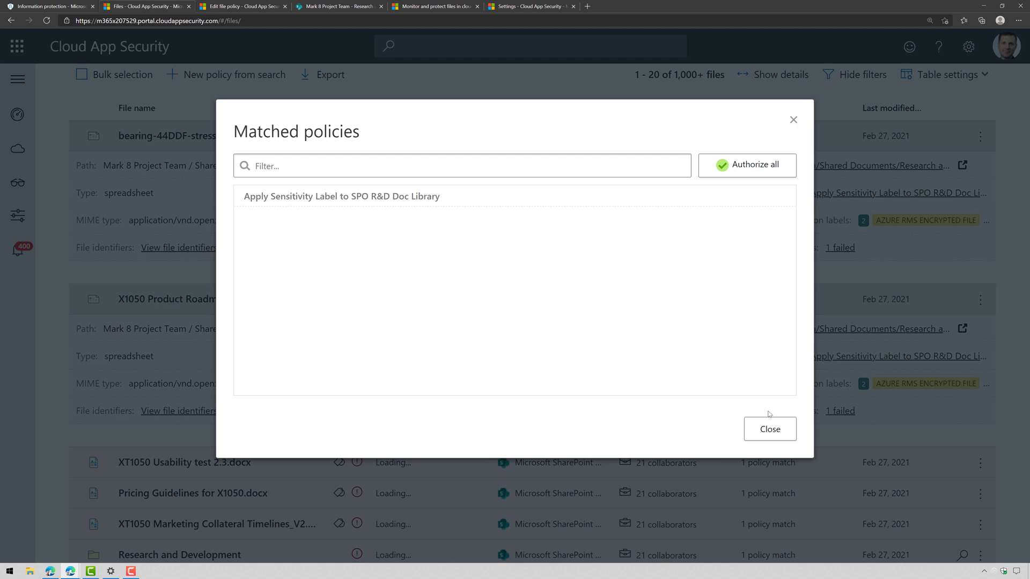
pyautogui.click(770, 429)
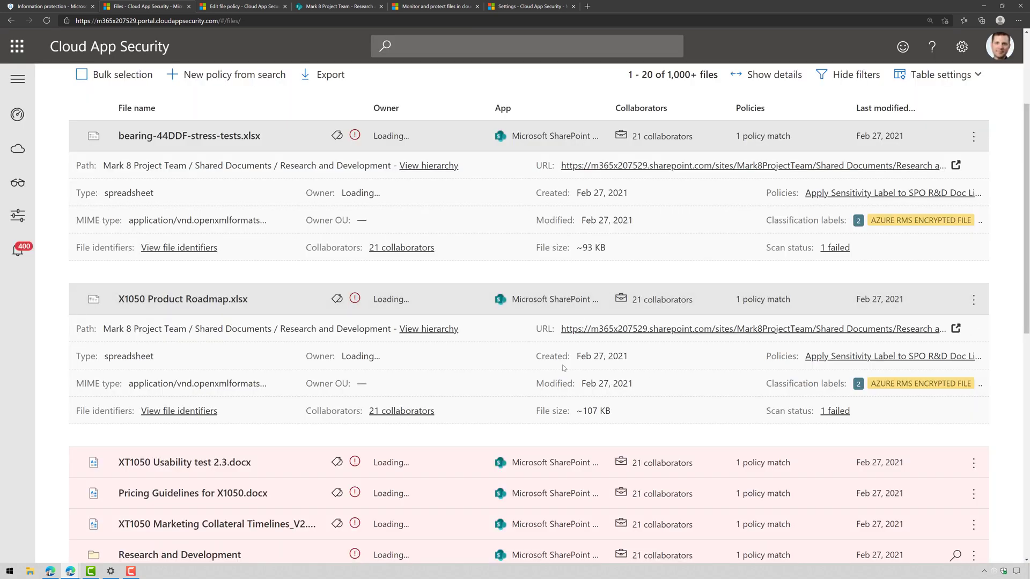
# Refresh the Mark 8 Project Team Research and Development library and close the IRM-blocked Pricing Guidelines for X1050.docx.
pyautogui.scroll(2, 564, 368)
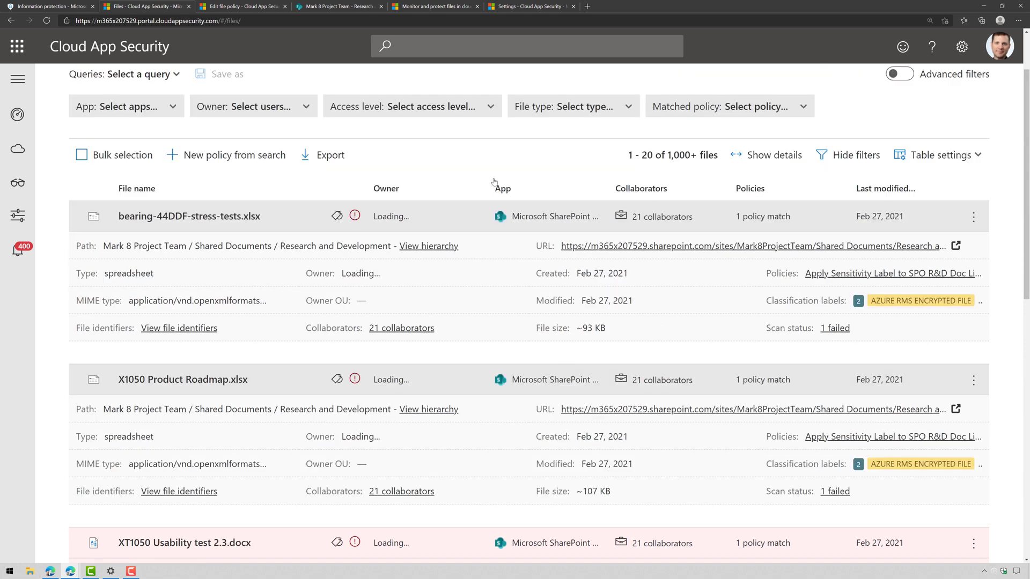
pyautogui.click(358, 7)
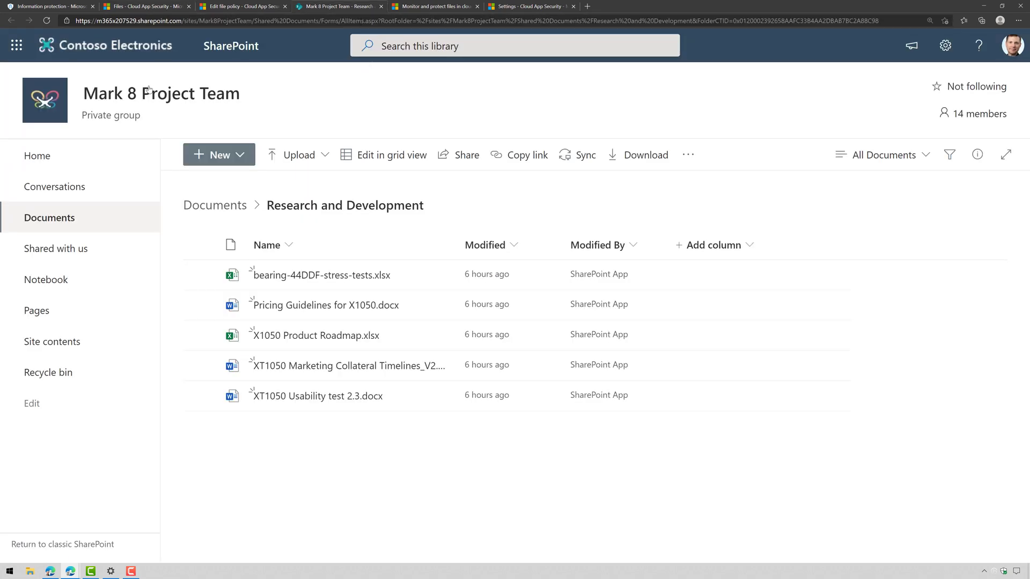
pyautogui.click(47, 20)
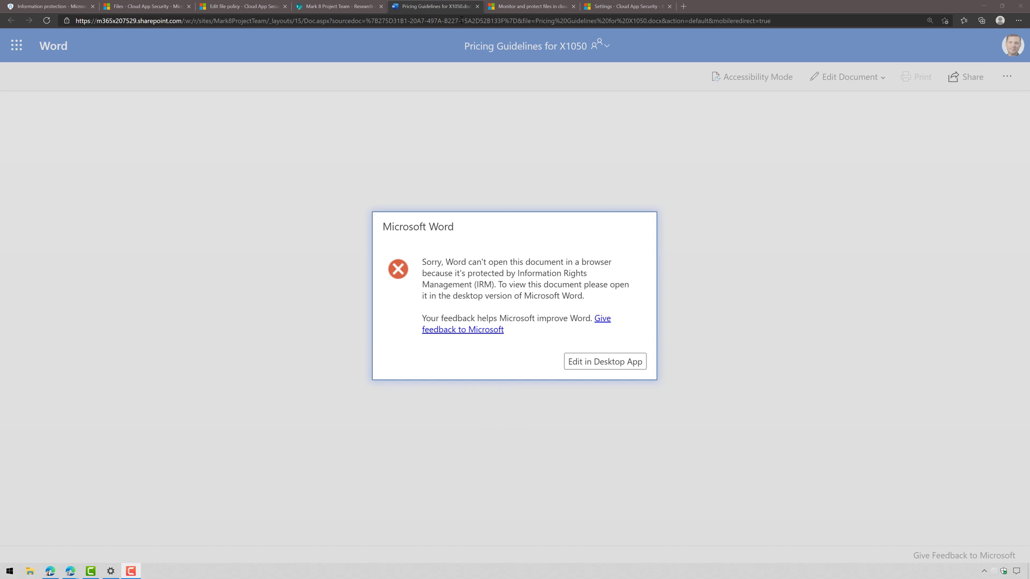
pyautogui.click(477, 6)
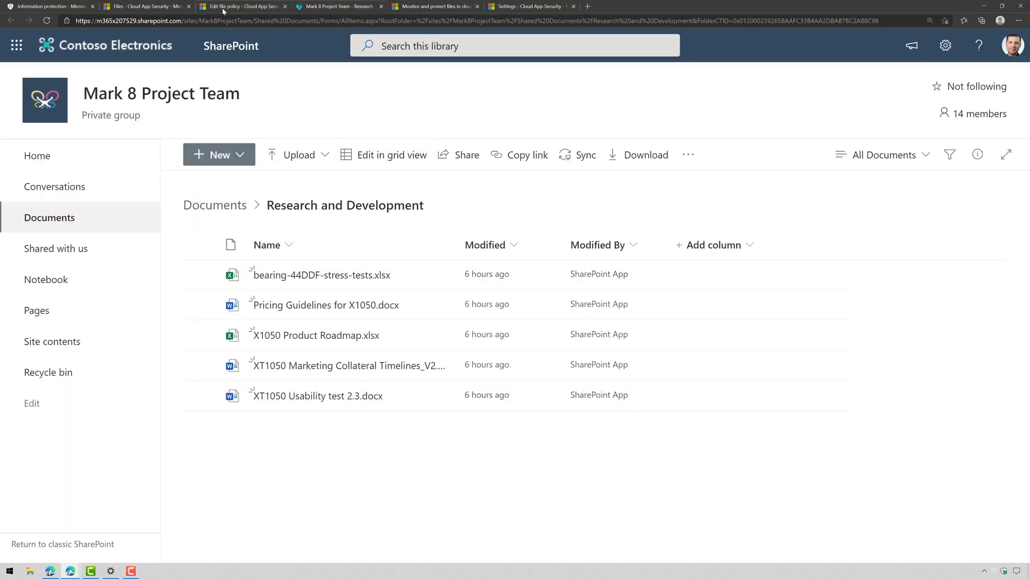
# Return to the file policy's SharePoint Online action applying the Mark 8 Research and Dev label.
pyautogui.click(242, 7)
pyautogui.scroll(-2, 644, 333)
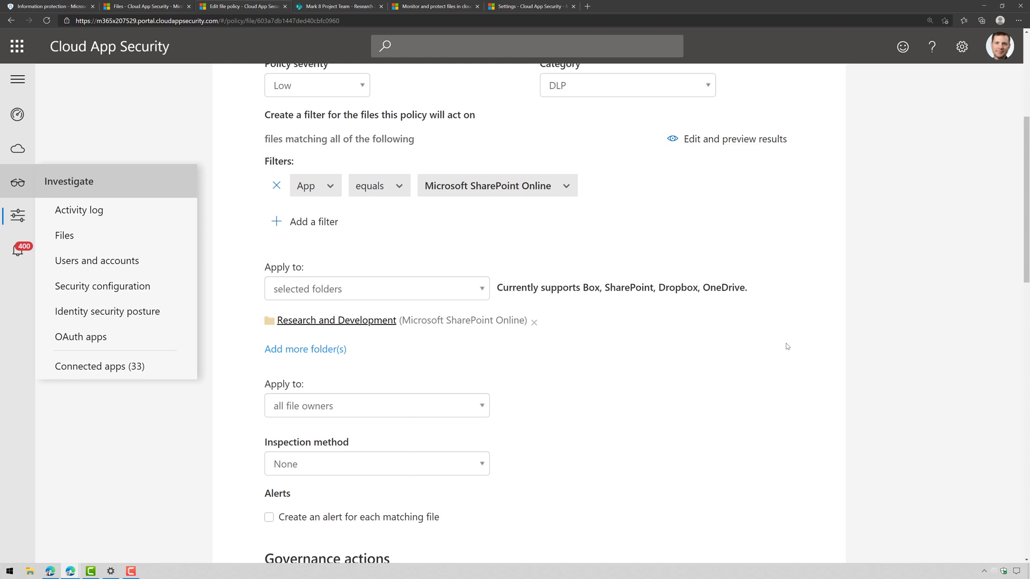
pyautogui.scroll(2, 472, 306)
pyautogui.scroll(-2, 509, 386)
pyautogui.scroll(-7, 735, 386)
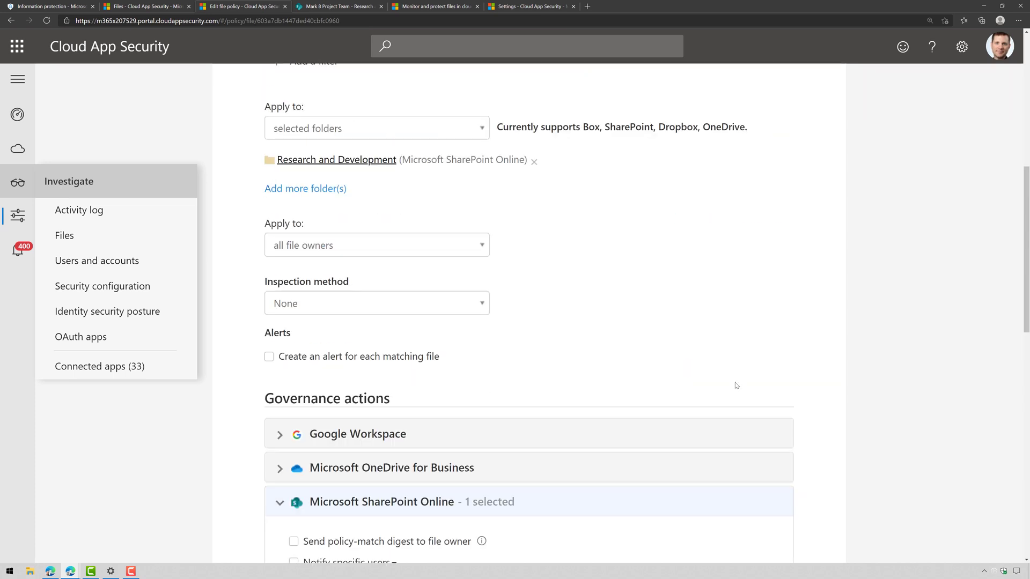
pyautogui.scroll(-2, 529, 387)
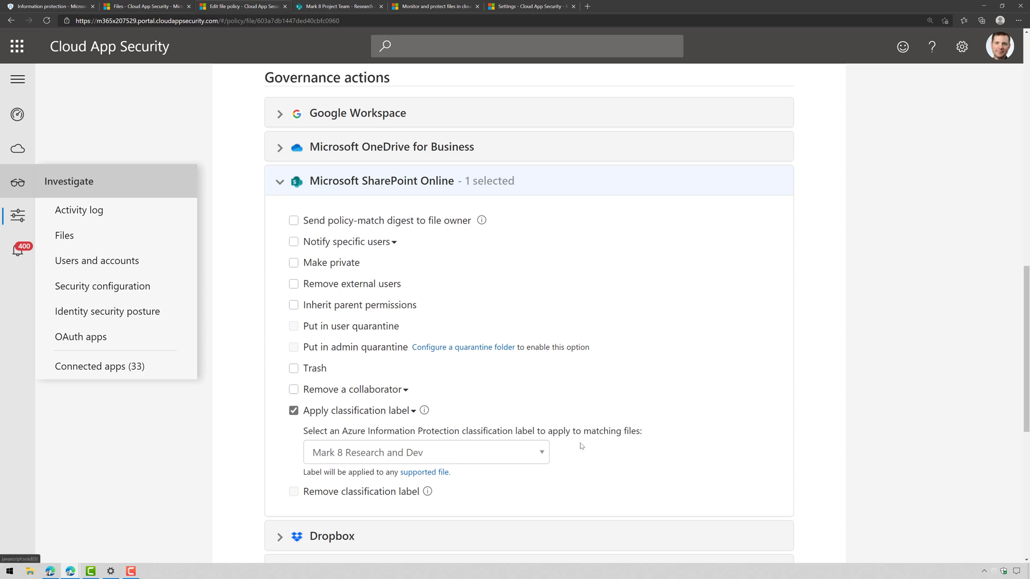